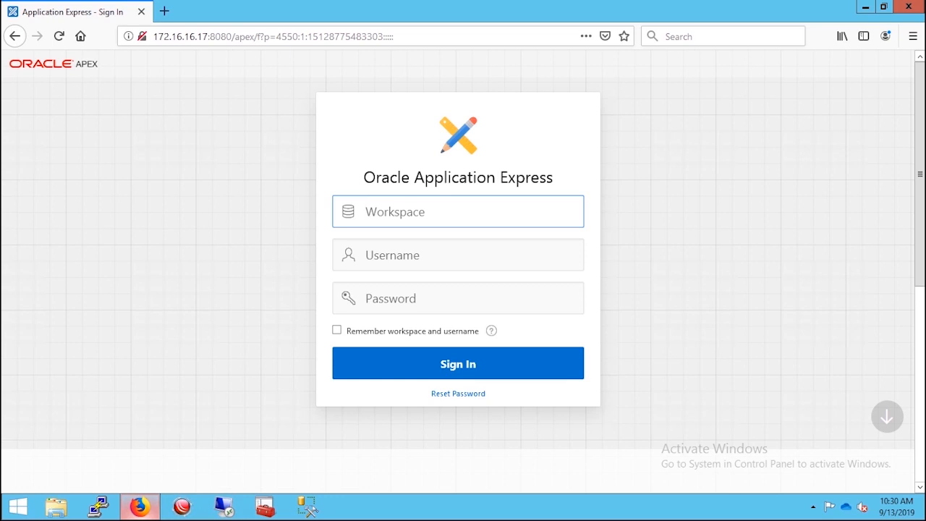
Scroll below the sign-in fields to reveal the Getting Started, More Information and Tasks links.
click(458, 255)
click(458, 299)
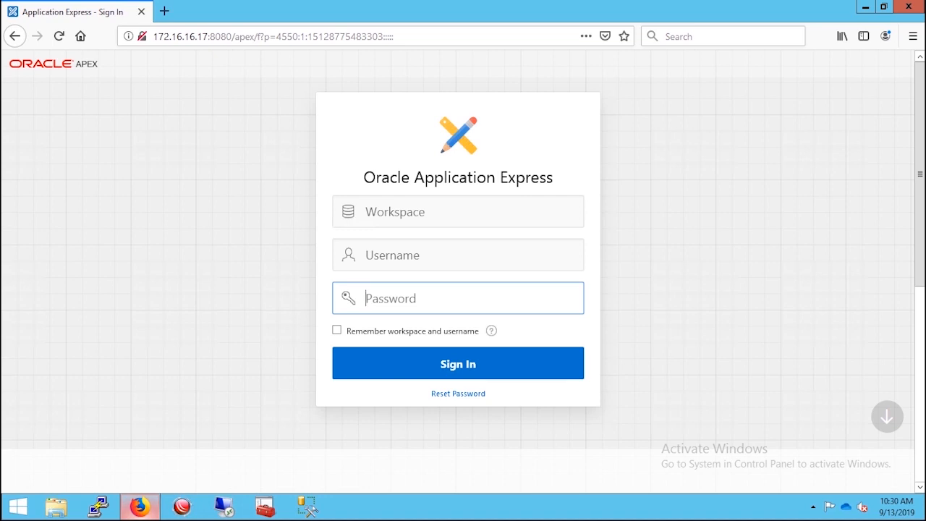
click(886, 420)
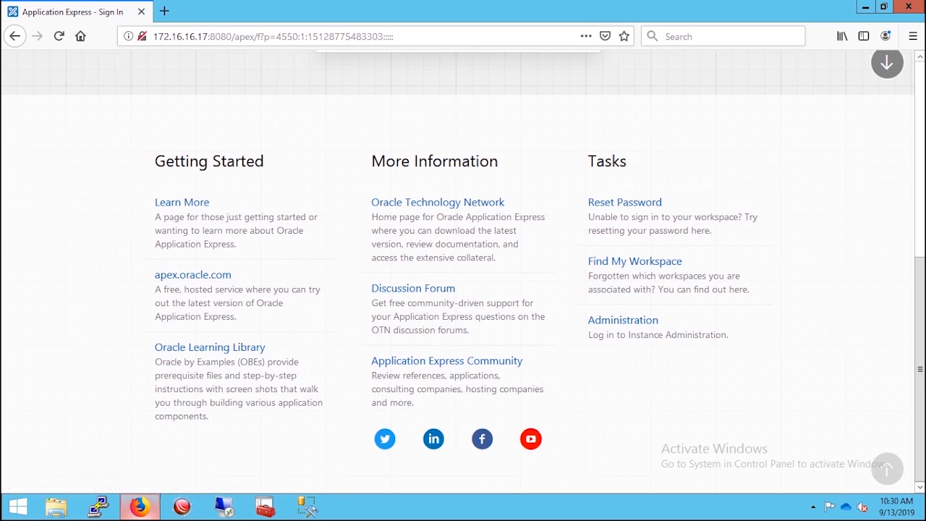
Sign in to Administration Services as user admin with the administrator password.
click(623, 320)
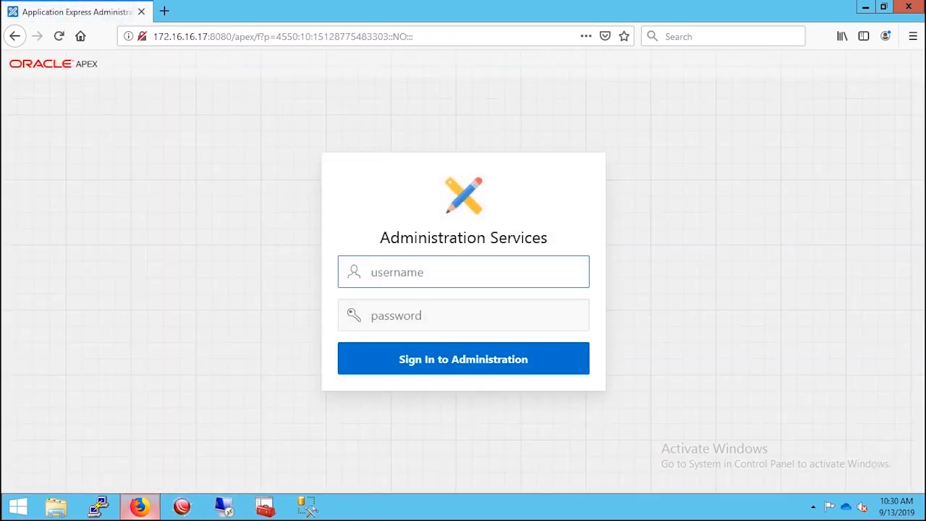
text(admin)
key(Tab)
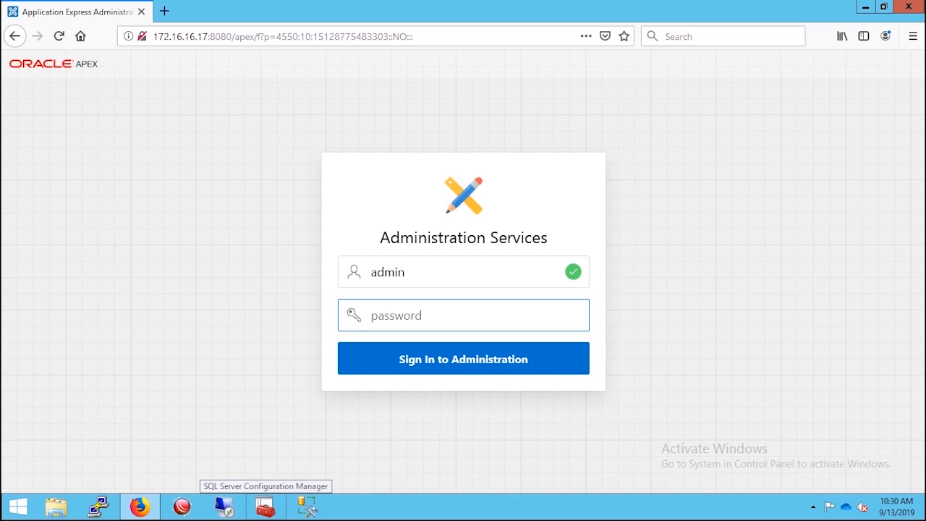
text(••••••)
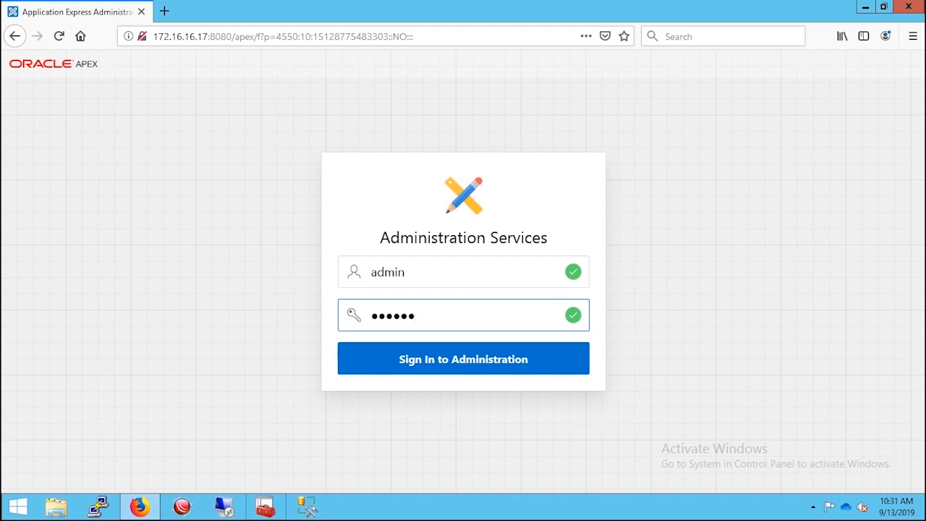
key(Return)
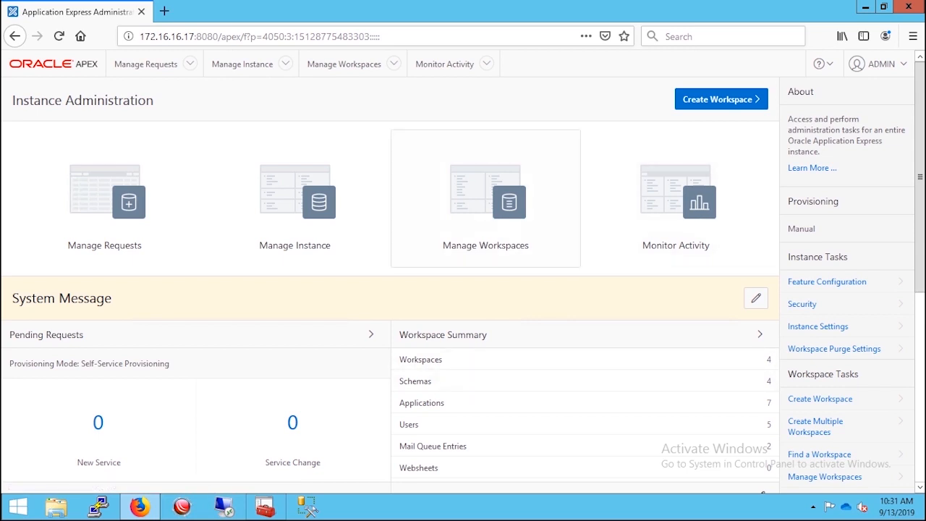
Start a new workspace from Manage Workspaces, name it testwp, and advance to Identify Schema.
click(485, 181)
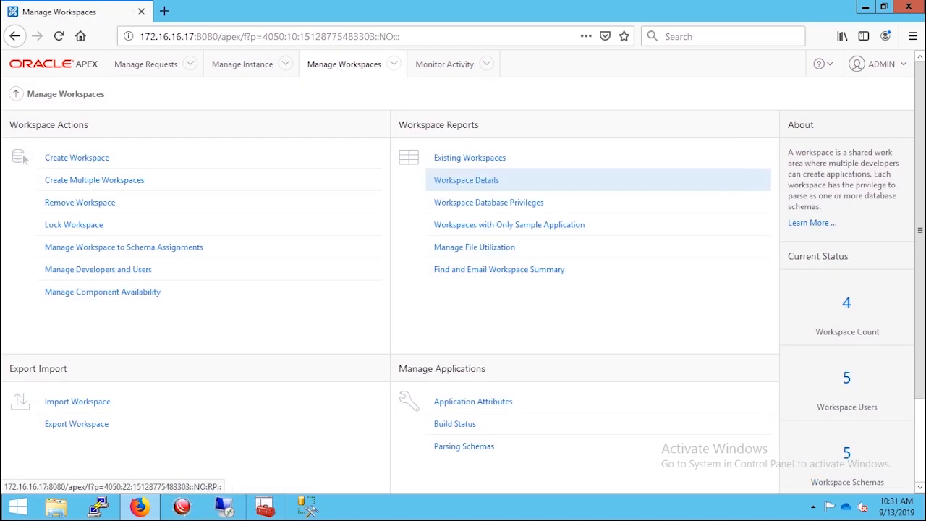
click(77, 157)
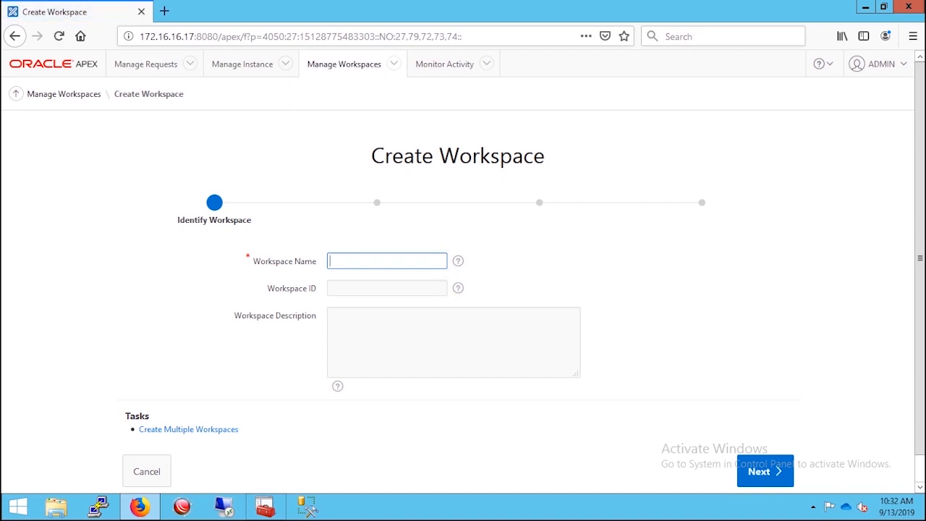
click(387, 261)
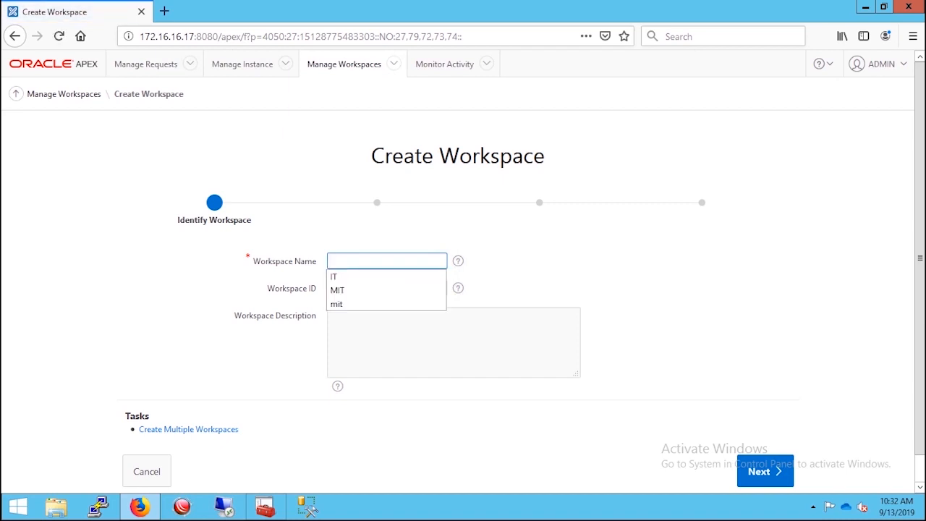
text(test)
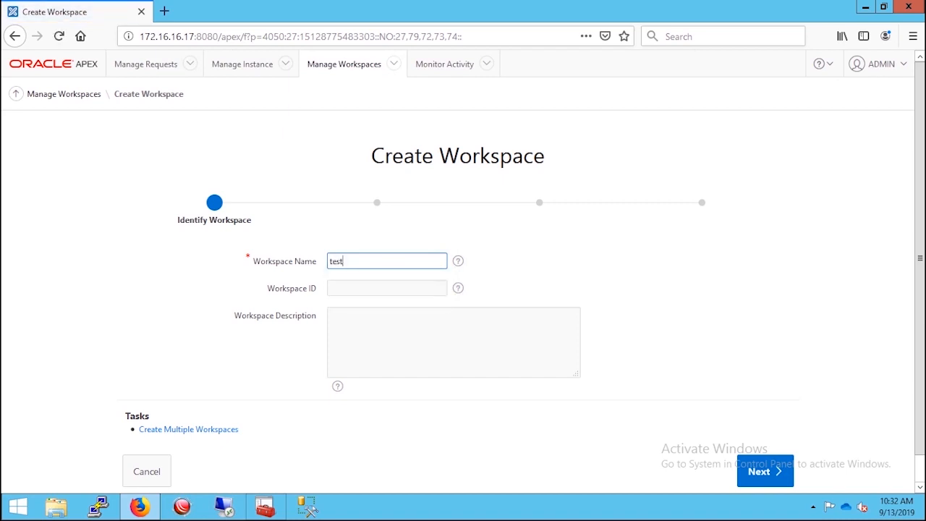
text(wp)
key(Tab)
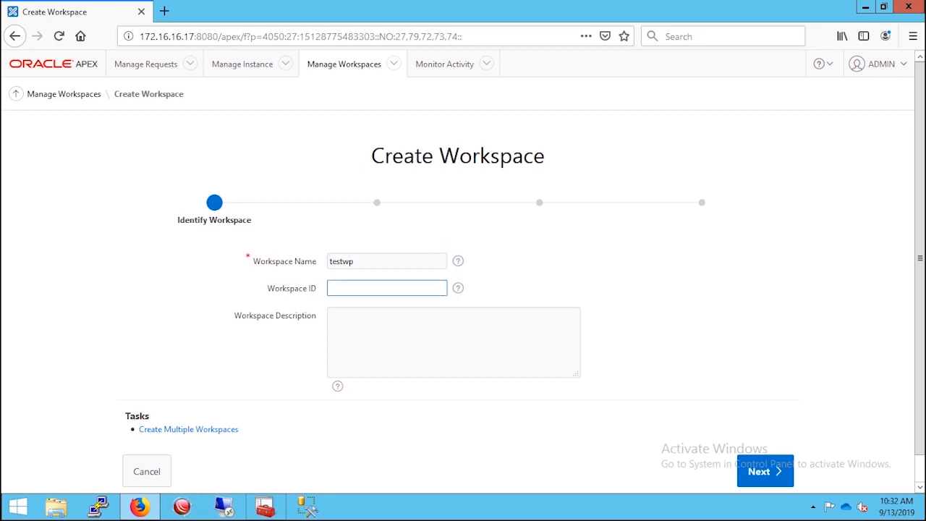
key(Tab)
click(765, 471)
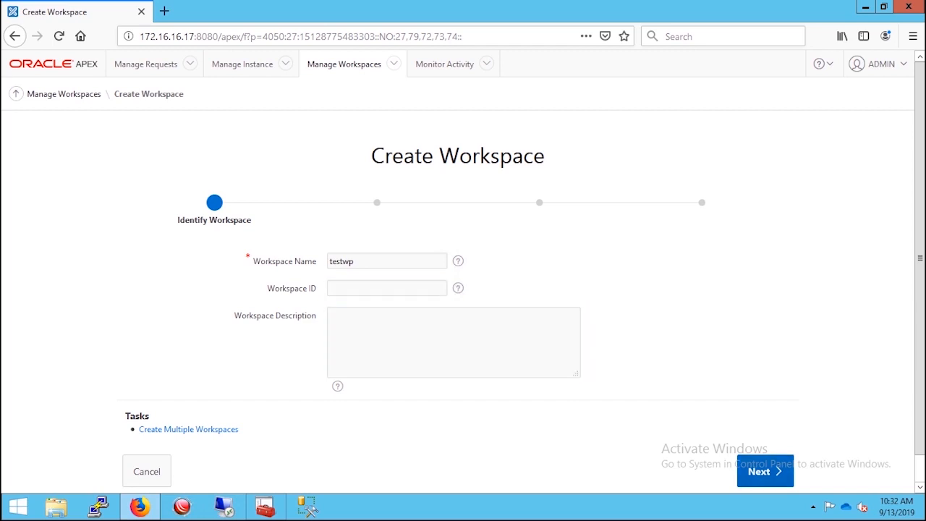
click(393, 304)
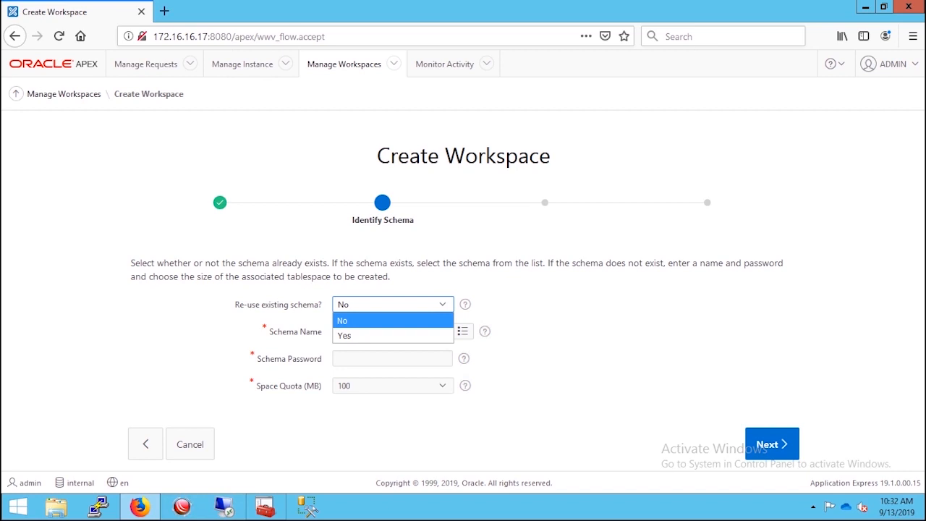
Set Re-use existing schema to Yes with schema HR, then continue to Identify Administrator.
key(Down)
key(Return)
click(387, 331)
click(457, 331)
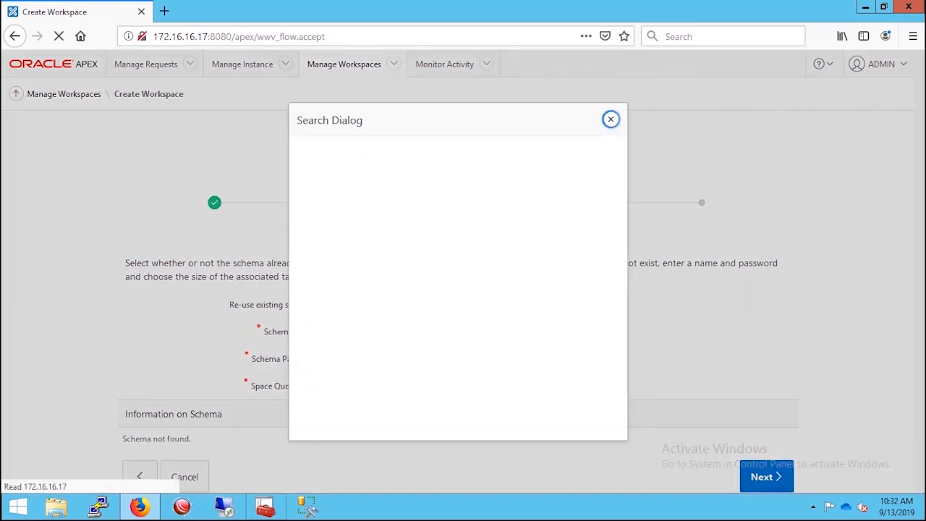
key(Up)
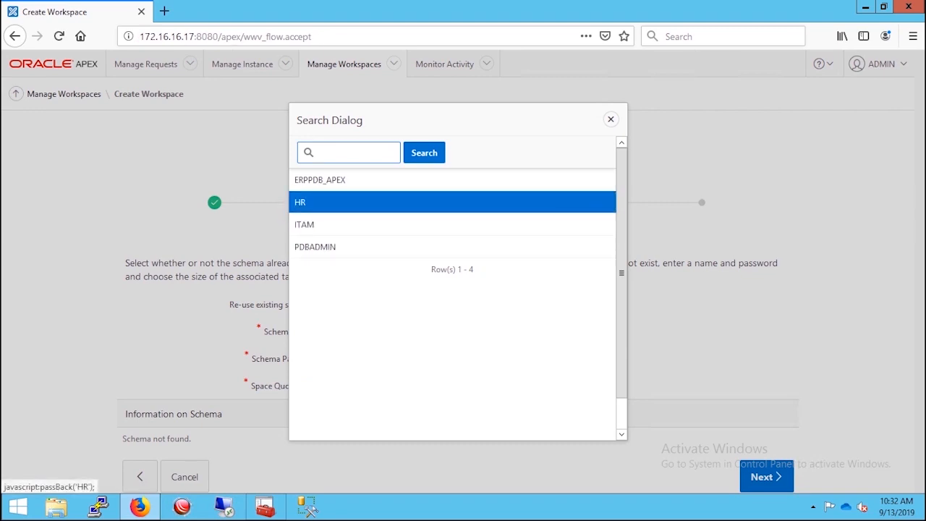
key(Return)
key(Tab)
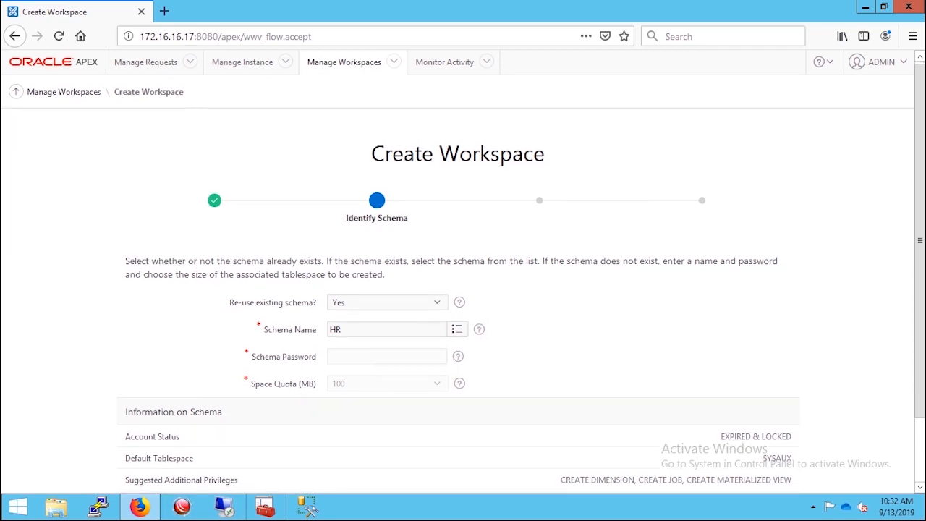
scroll(462, 270, down, 2)
click(765, 443)
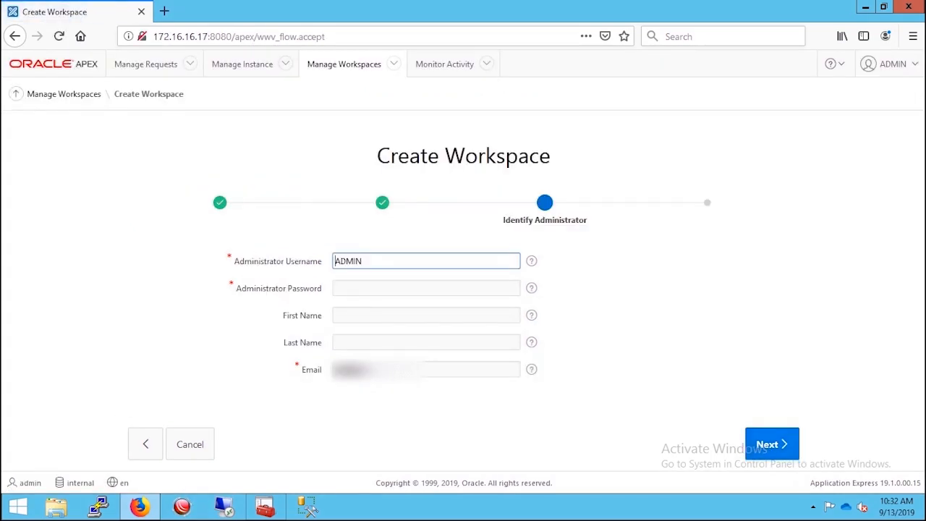
Enter the ADMIN user's administrator password and continue to the Confirm Request summary.
click(424, 370)
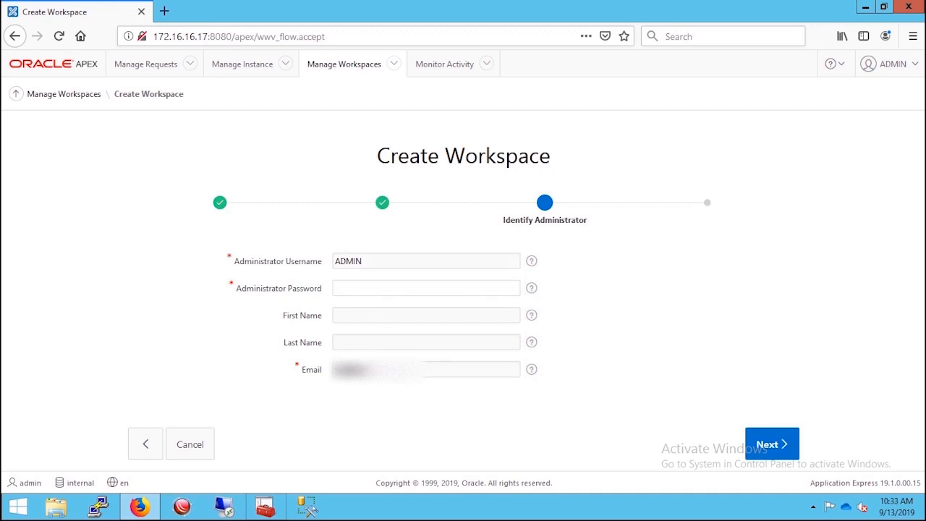
click(425, 261)
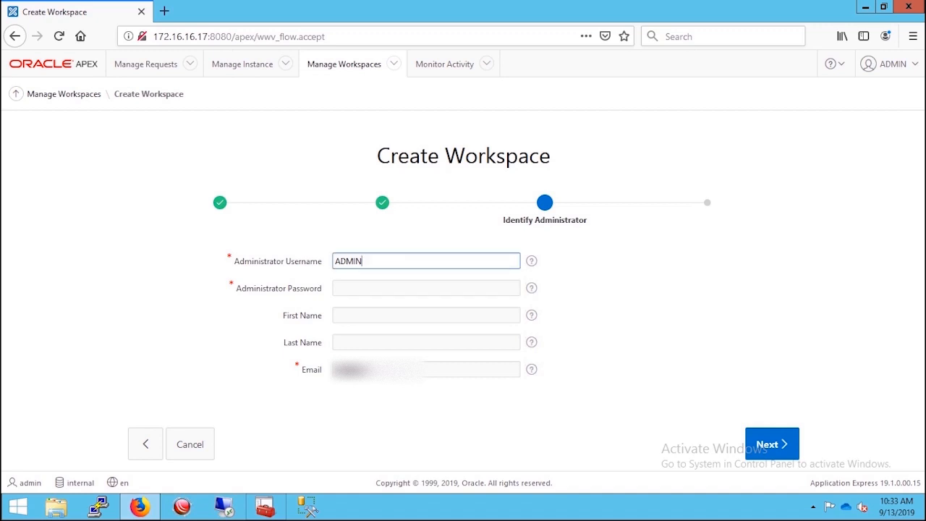
click(425, 342)
click(425, 288)
text(•••••••••••)
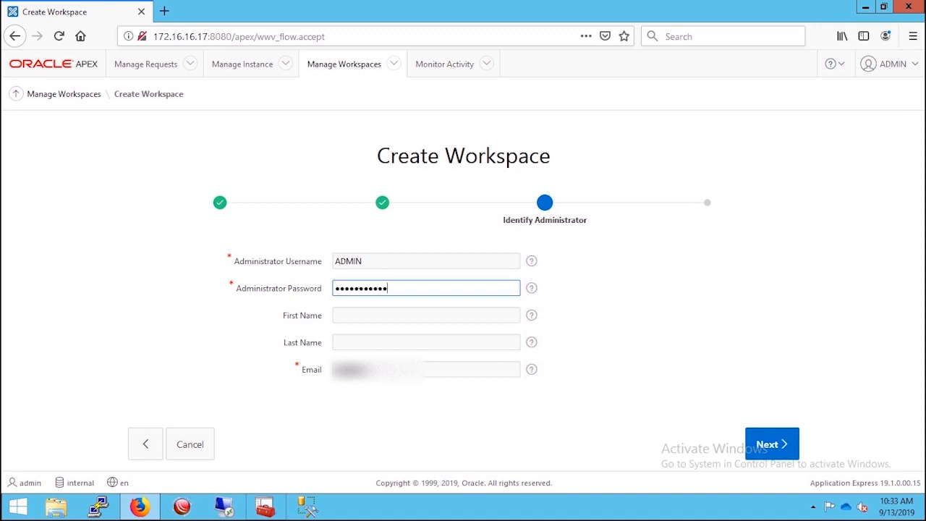
click(772, 443)
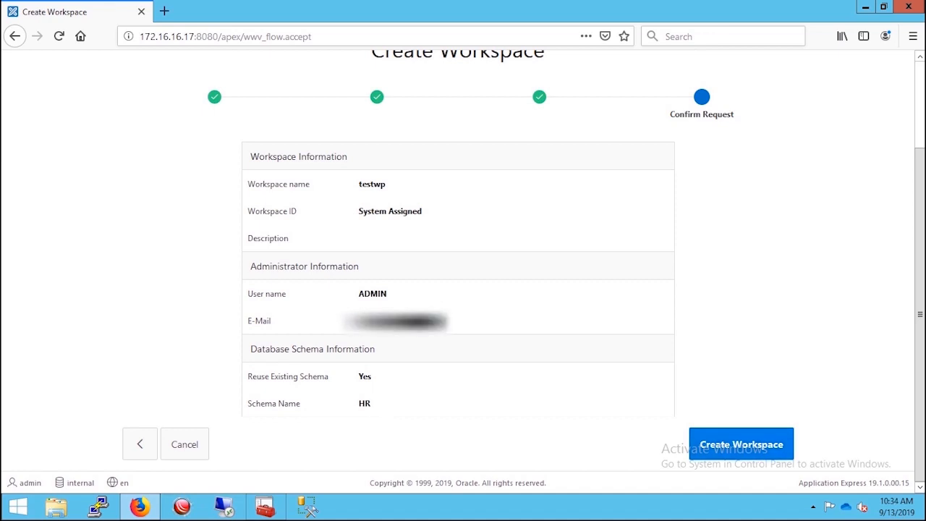
Confirm creation of workspace testwp and finish with Done.
click(741, 444)
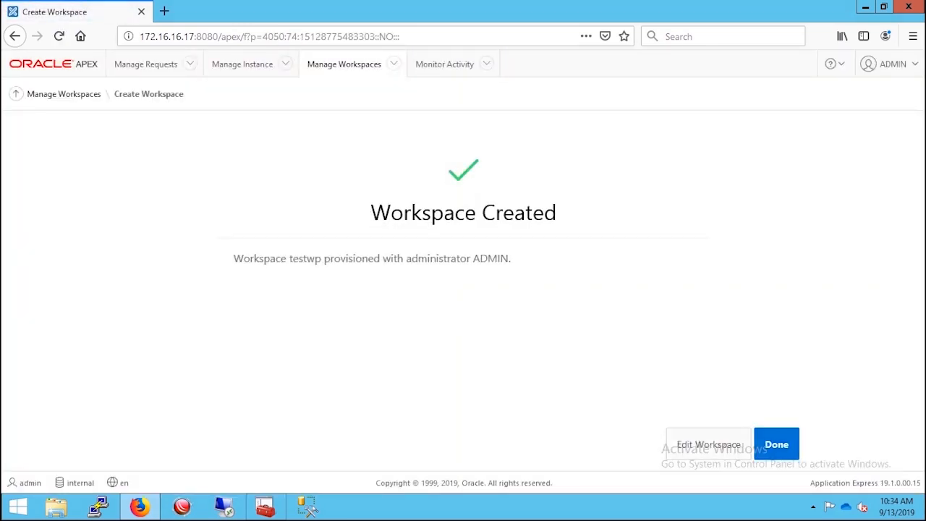
click(776, 444)
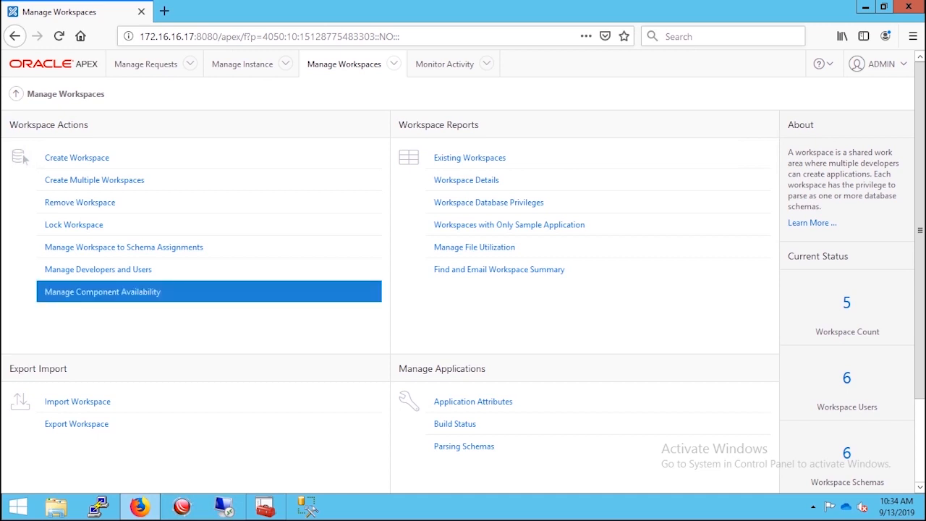
Open the workspace-to-schema assignments report and inspect TESTWP's HR assignment without changes.
click(124, 247)
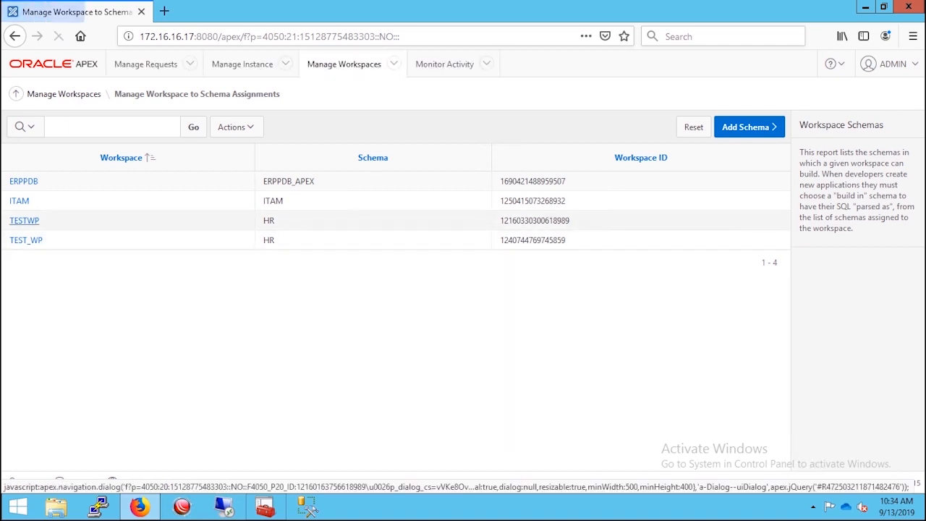
click(24, 220)
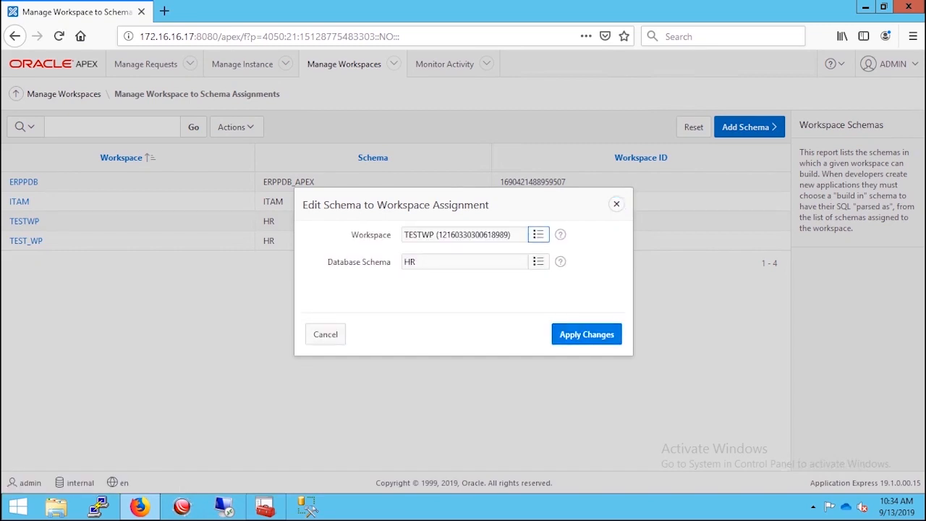
click(616, 204)
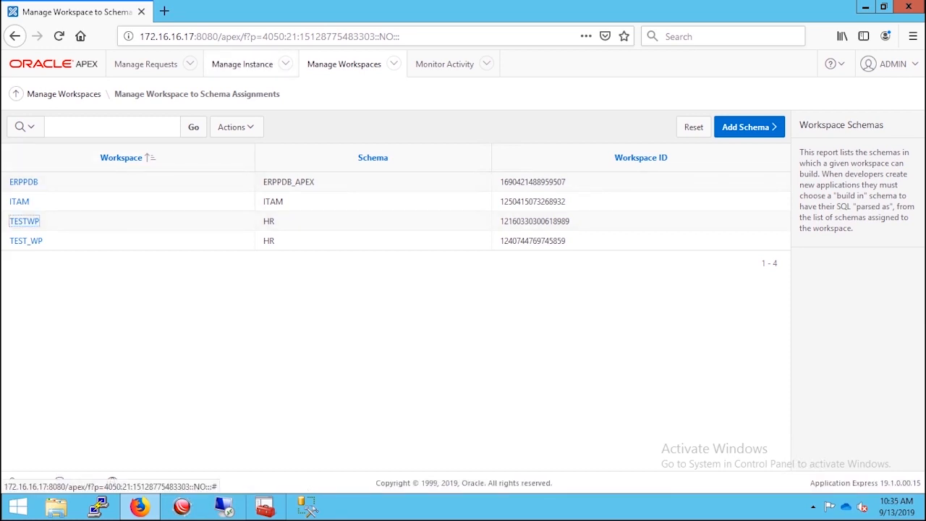
Copy the base 172.16.16.17:8080/apex address and load it in a new Firefox tab.
drag(240, 36, 140, 36)
right_click(165, 42)
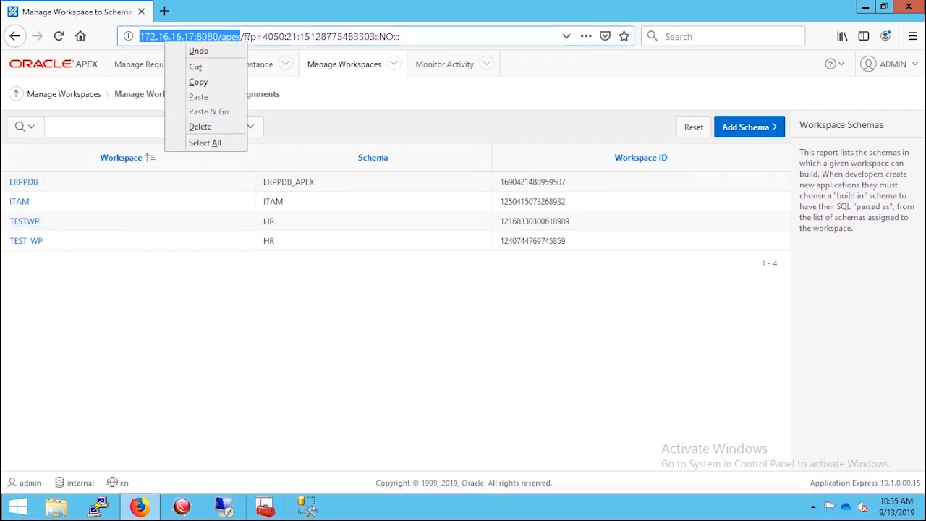
click(198, 82)
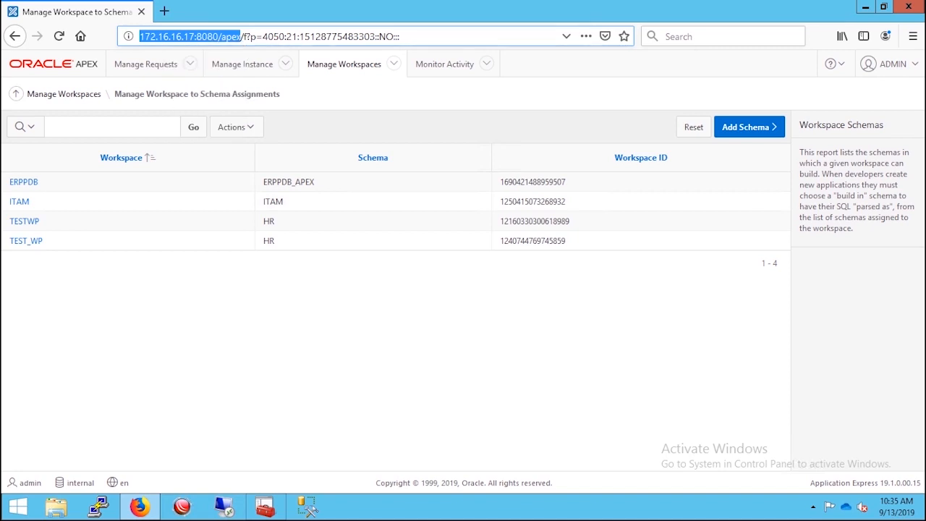
click(164, 11)
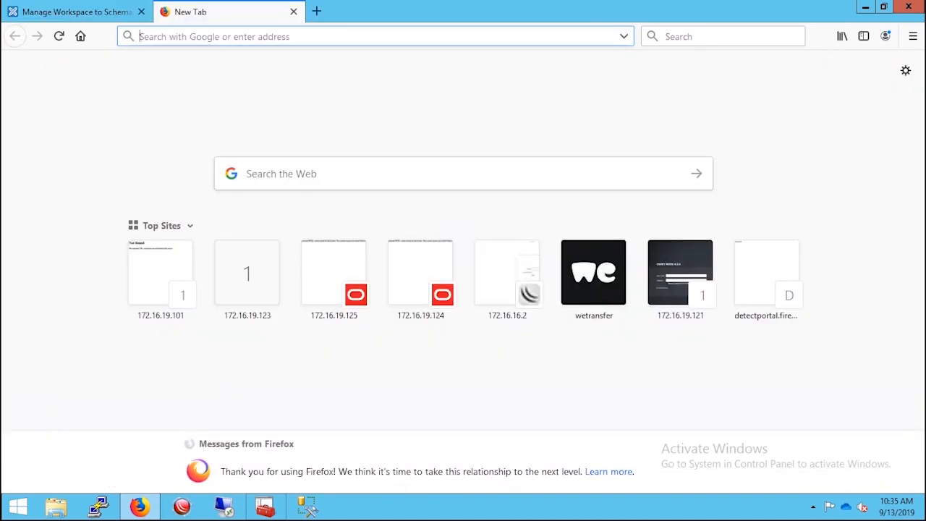
right_click(180, 39)
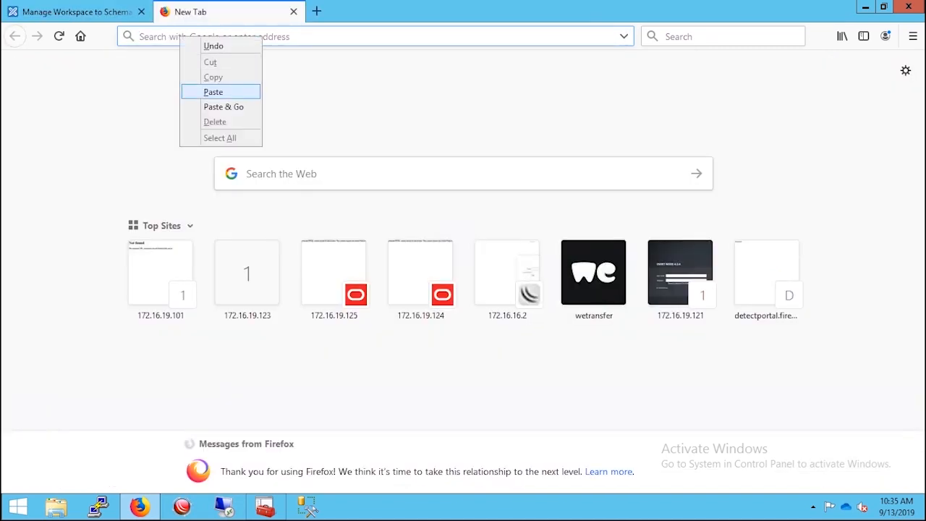
click(213, 92)
key(Return)
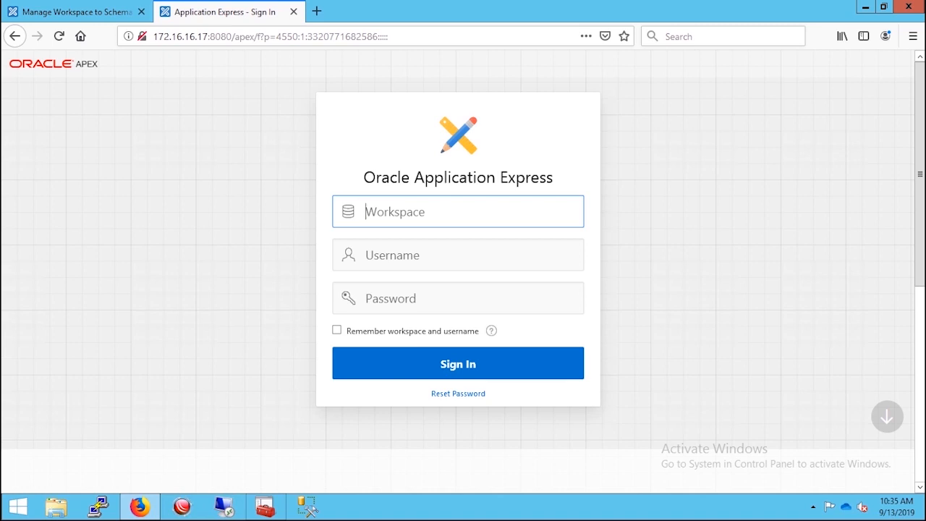
Sign in to workspace testwp as user admin with the workspace password.
text(testwp)
key(Tab)
text(admin)
key(Tab)
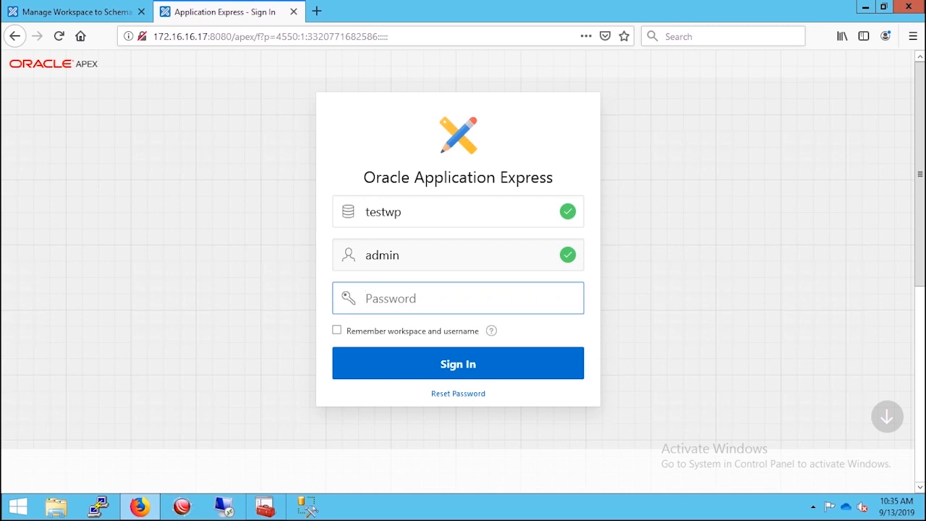
text(••••••••••)
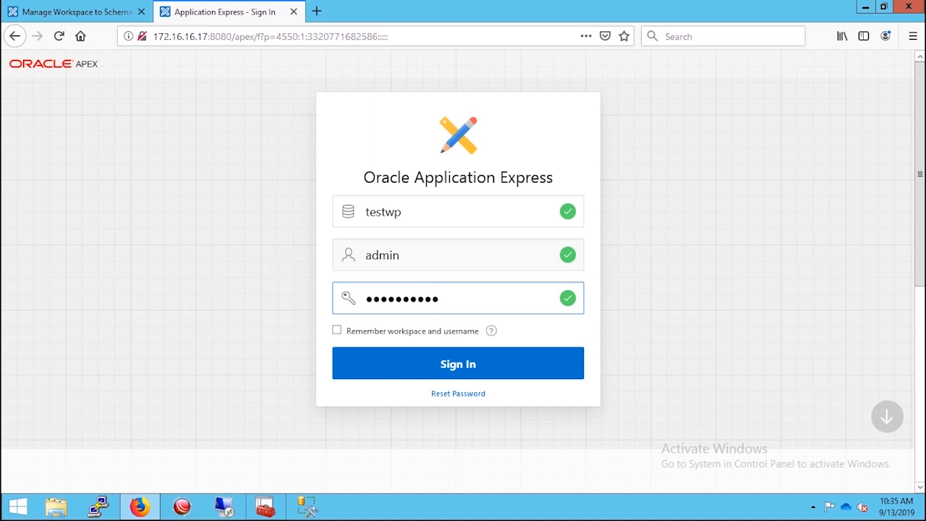
key(Return)
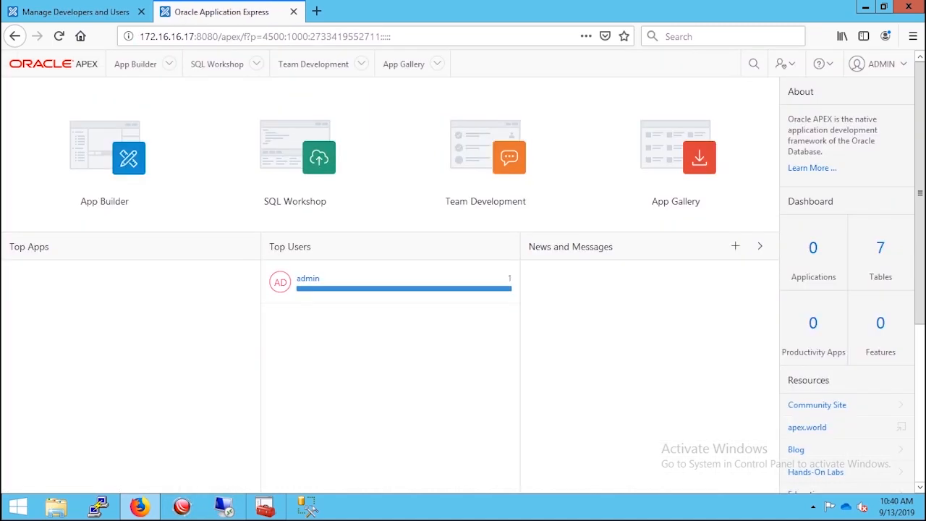